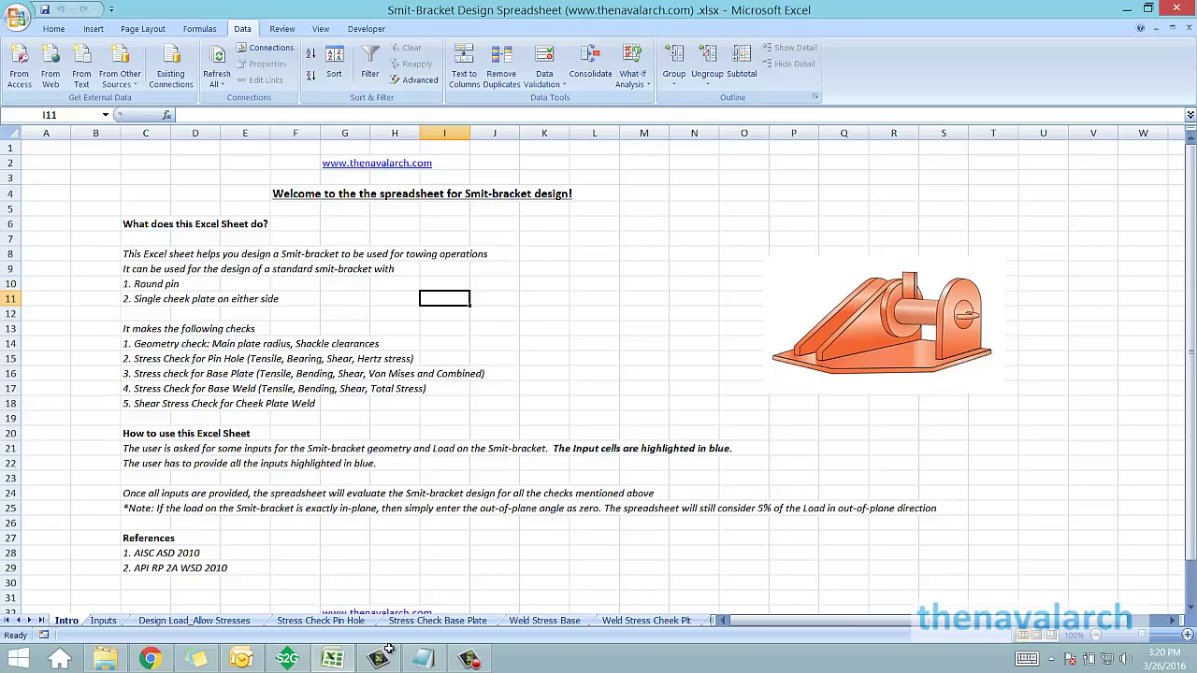
Review the list of checks on the Intro sheet and the Material Properties block on the Inputs sheet.
left_click_drag(145, 328, 145, 388)
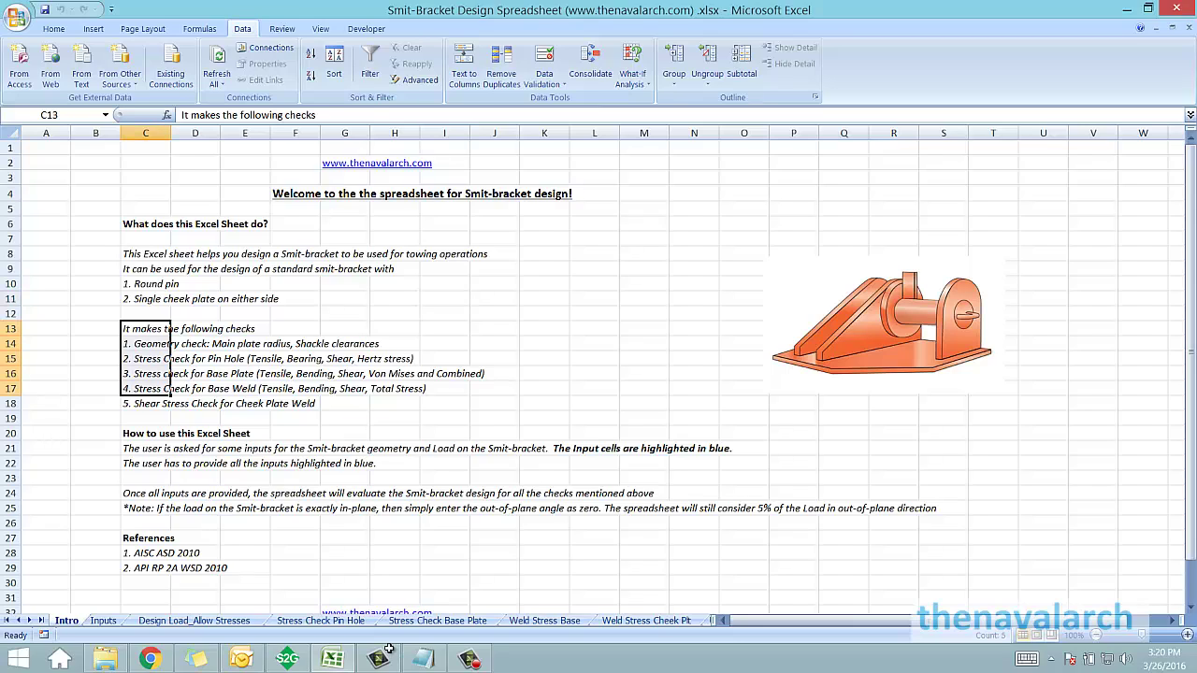
left_click(145, 403)
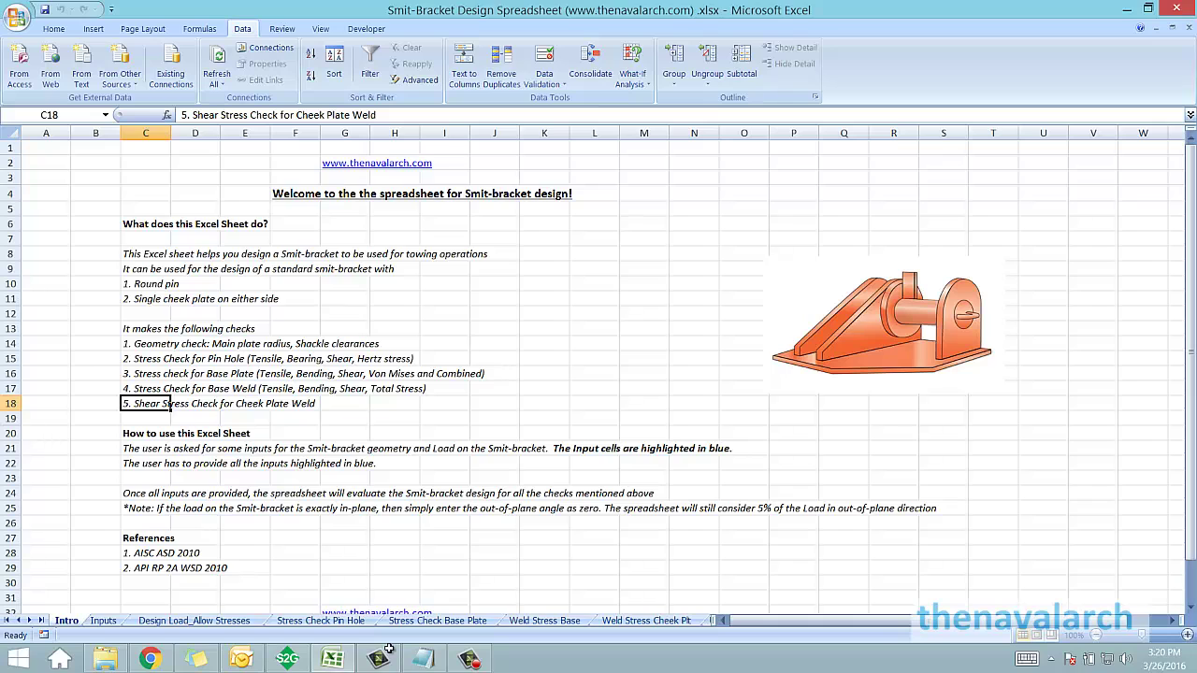
key("ctrl+Page_Down")
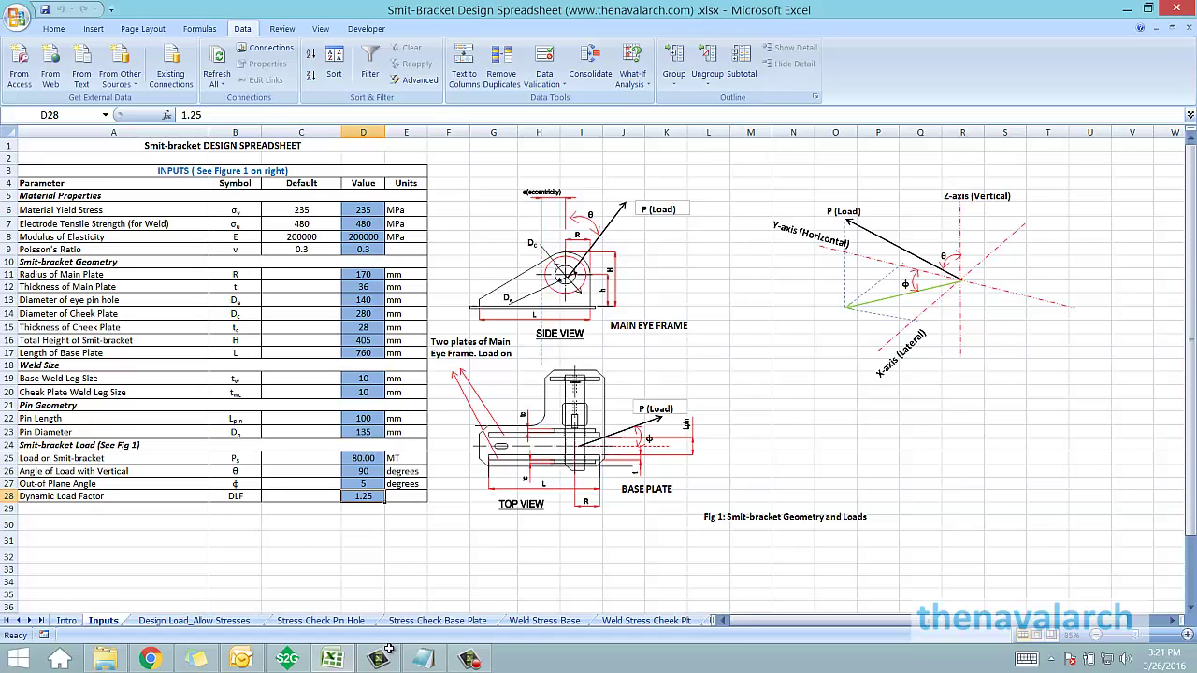
left_click_drag(113, 195, 114, 249)
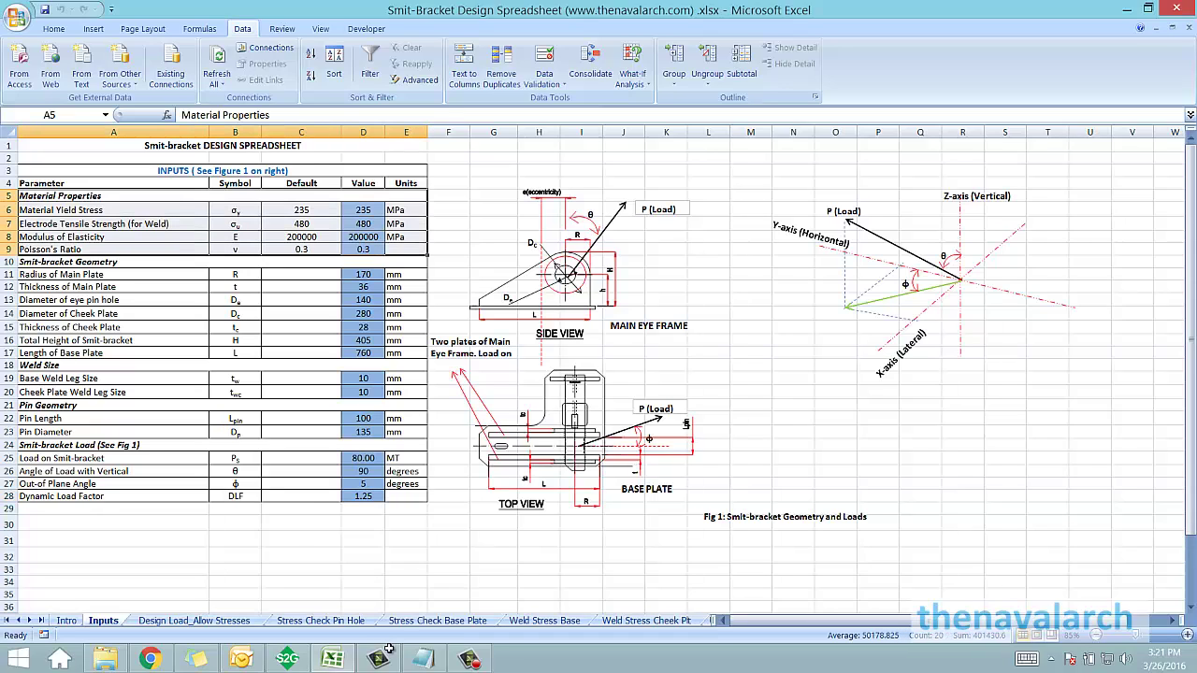
Go through the Smit-bracket Geometry parameters on the Inputs sheet, from main plate radius to base plate length.
left_click(113, 262)
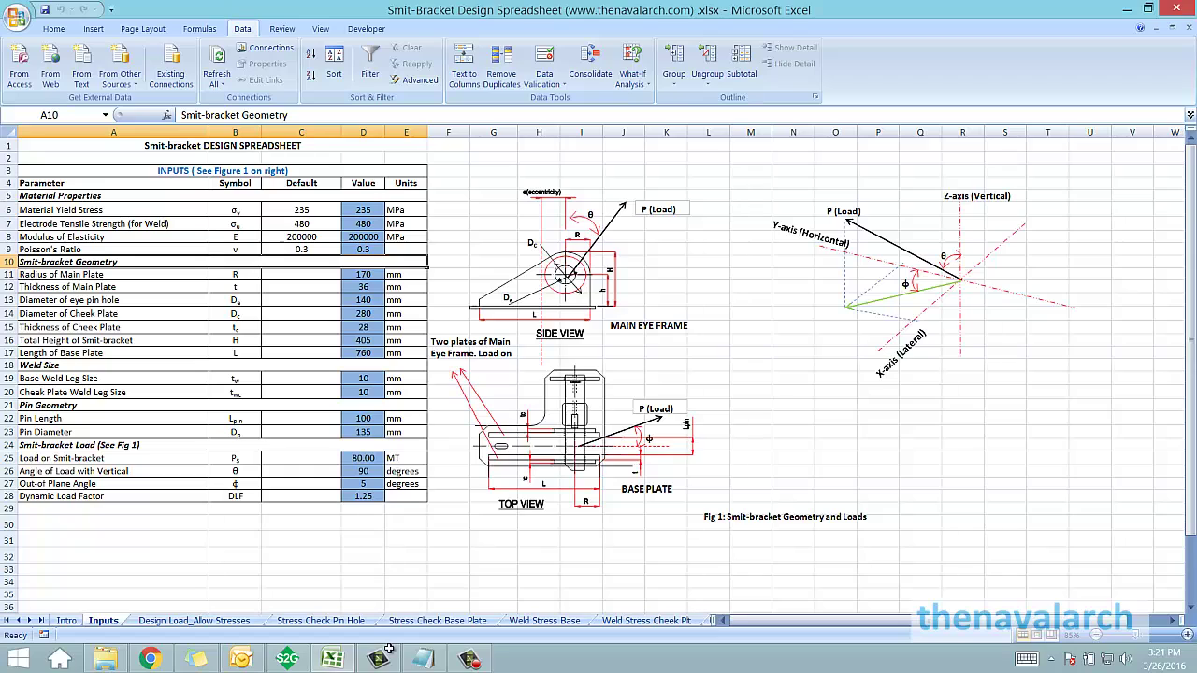
key("Down")
key("shift+Down")
key("shift+Down")
key("shift+Down")
key("shift+Down")
key("shift+Down")
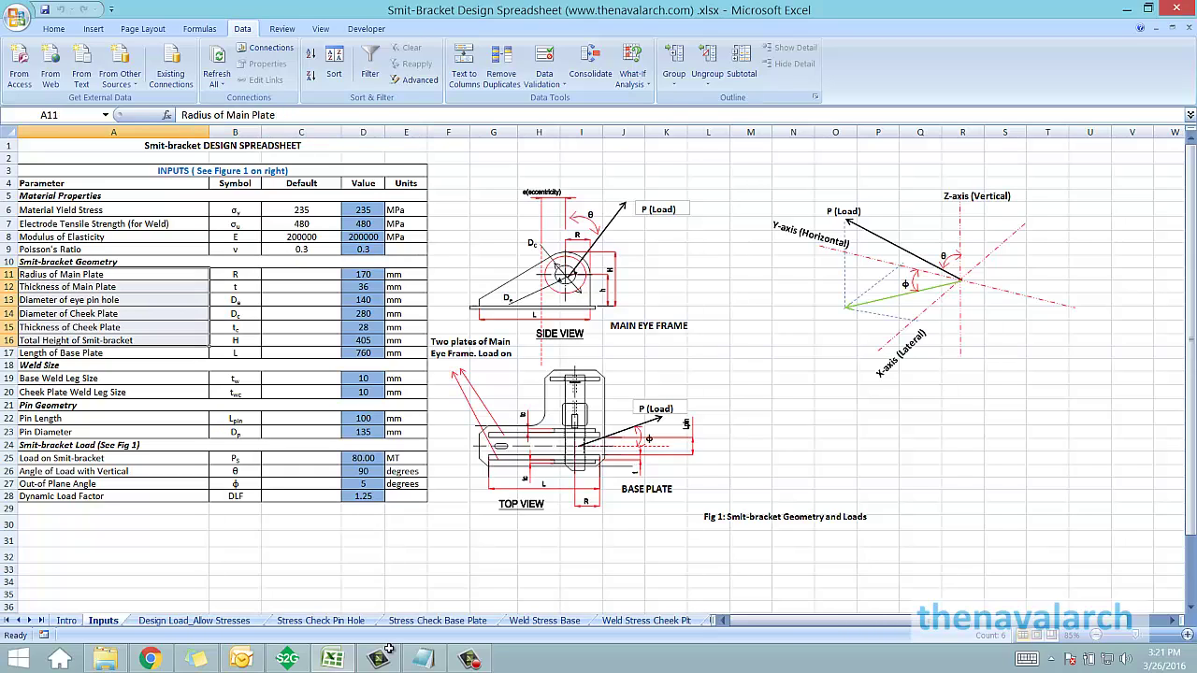
key("Down")
key("Down")
key("Down")
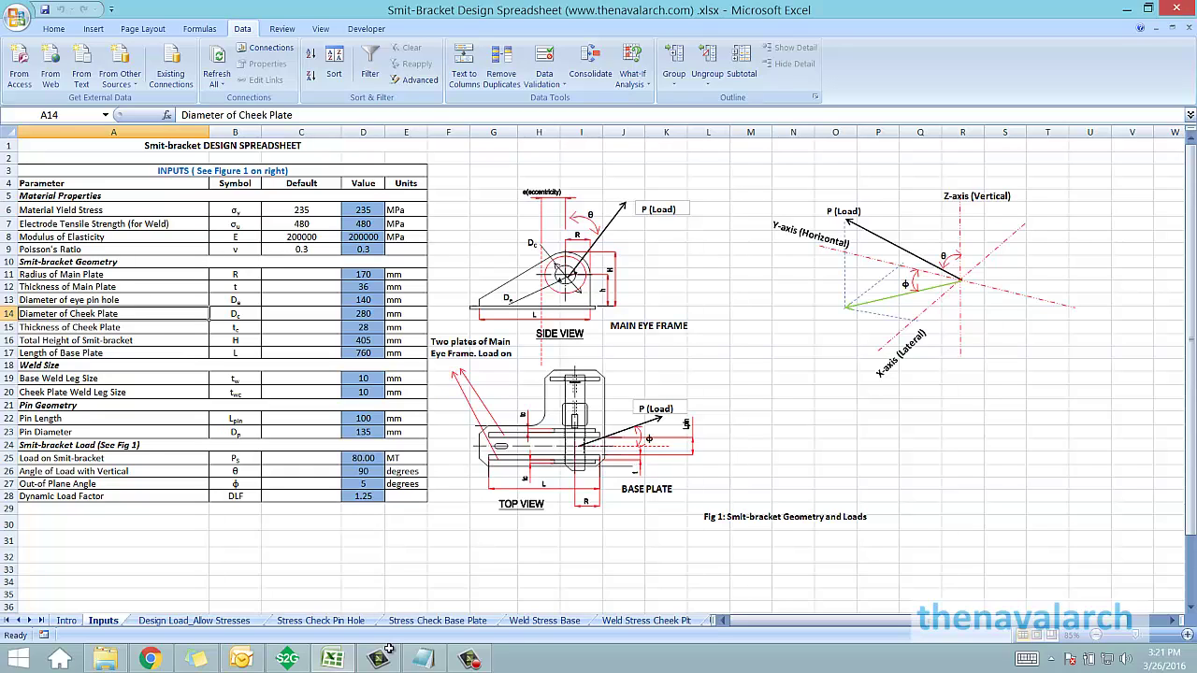
key("Up")
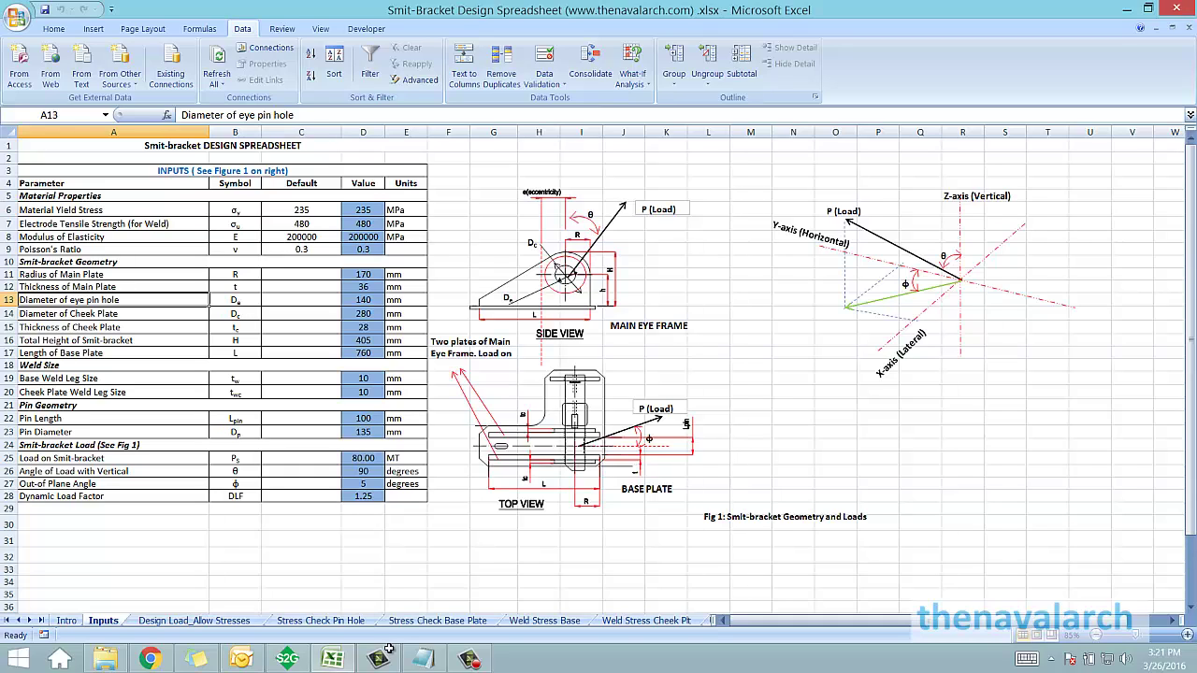
key("Down")
key("Down")
key("Down")
key("Down")
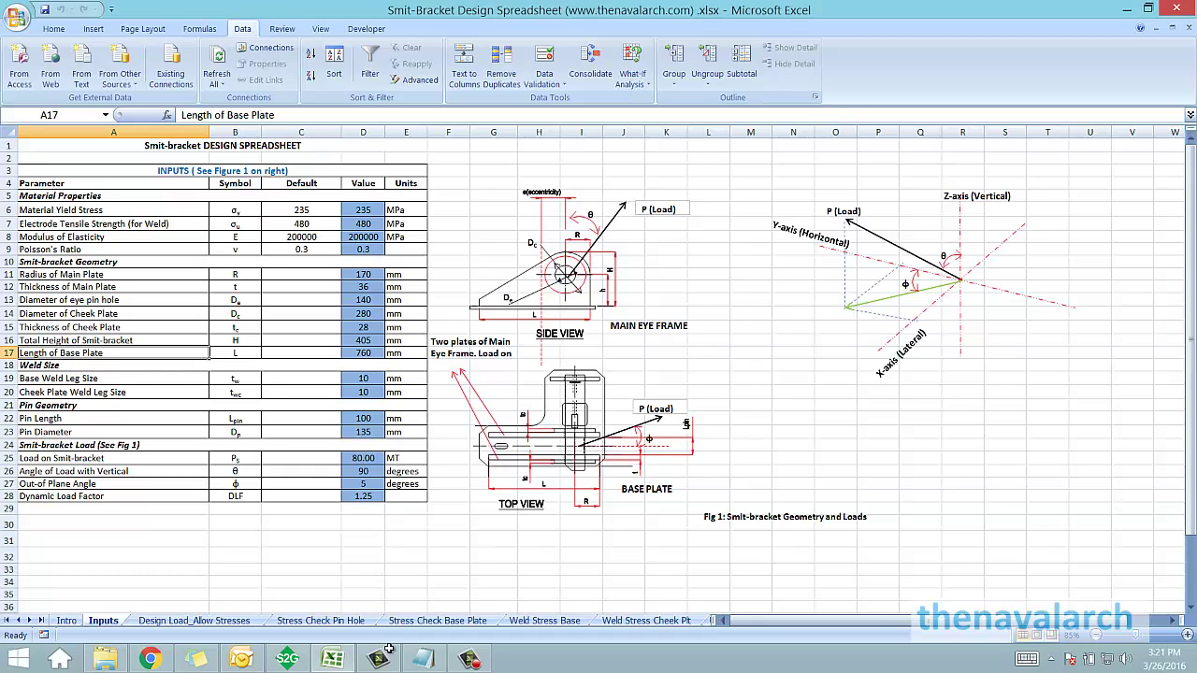
Review the dynamic load factor row and the Smit-bracket Load section on the Inputs sheet.
mouse_move(363, 418)
left_mouse_down()
mouse_move(235, 419)
mouse_move(113, 445)
mouse_move(113, 431)
mouse_move(113, 445)
mouse_move(300, 495)
left_mouse_up()
left_click(300, 496)
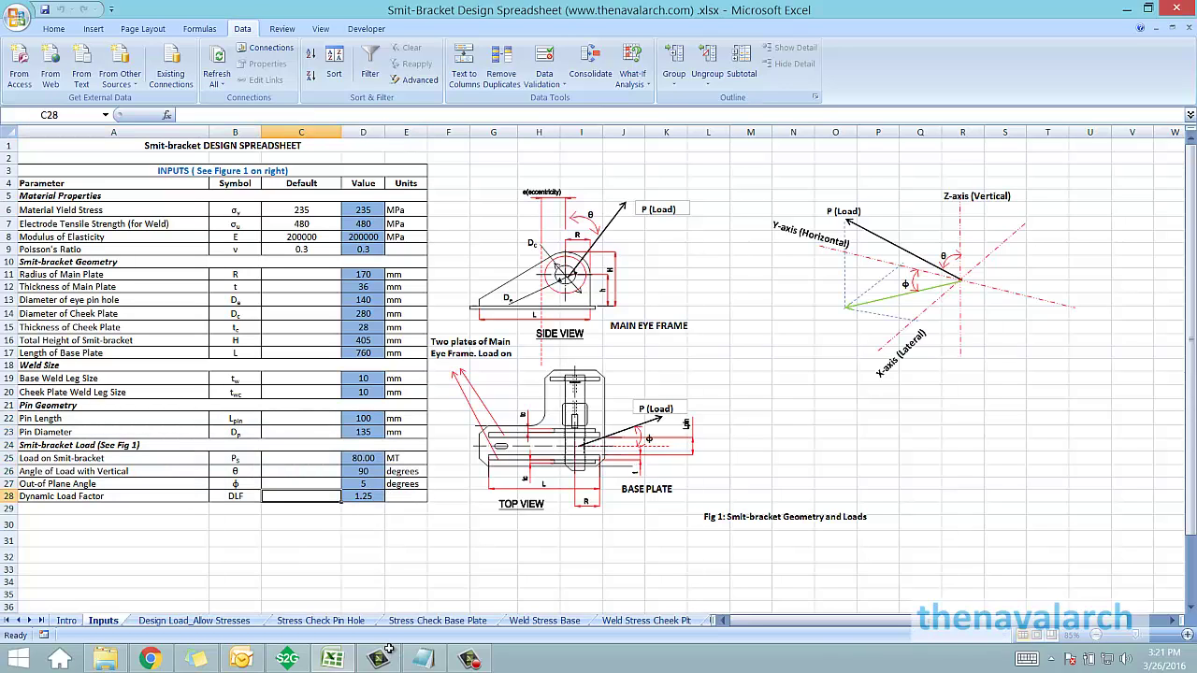
mouse_move(406, 496)
left_mouse_down()
mouse_move(113, 458)
mouse_move(113, 445)
left_mouse_up()
left_click(113, 445)
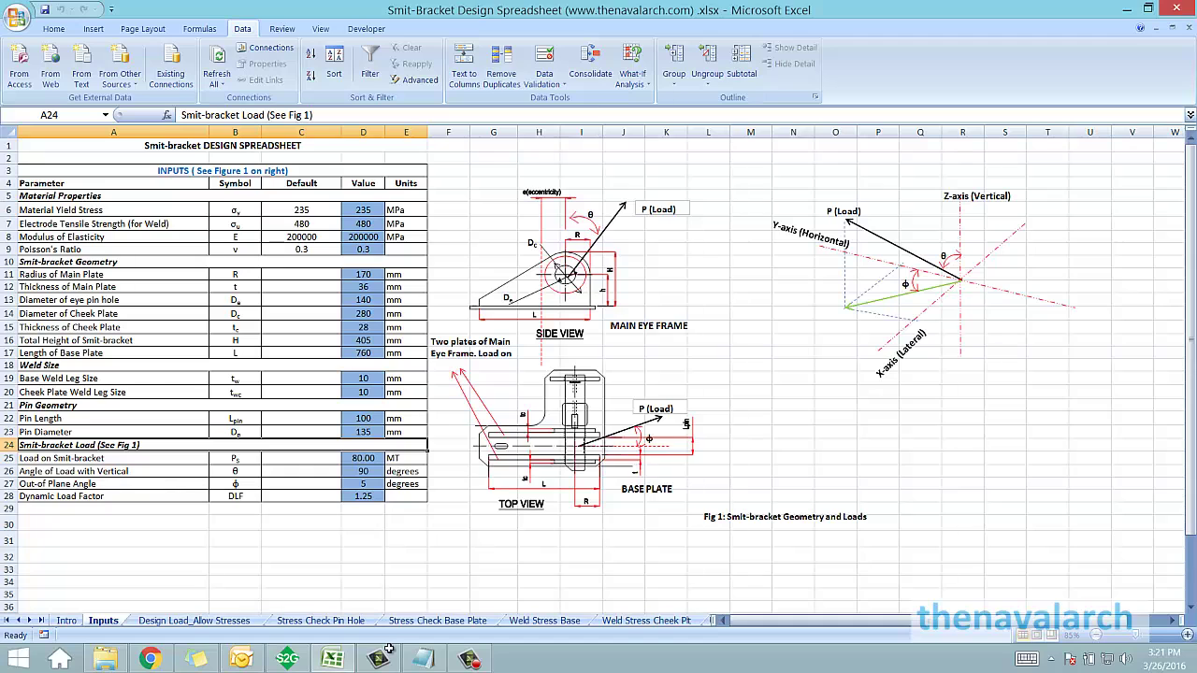
Examine the allowable stresses and design loads on the Design Load_Allow Stresses sheet, down to the out-of-plane design load.
key("ctrl+Page_Down")
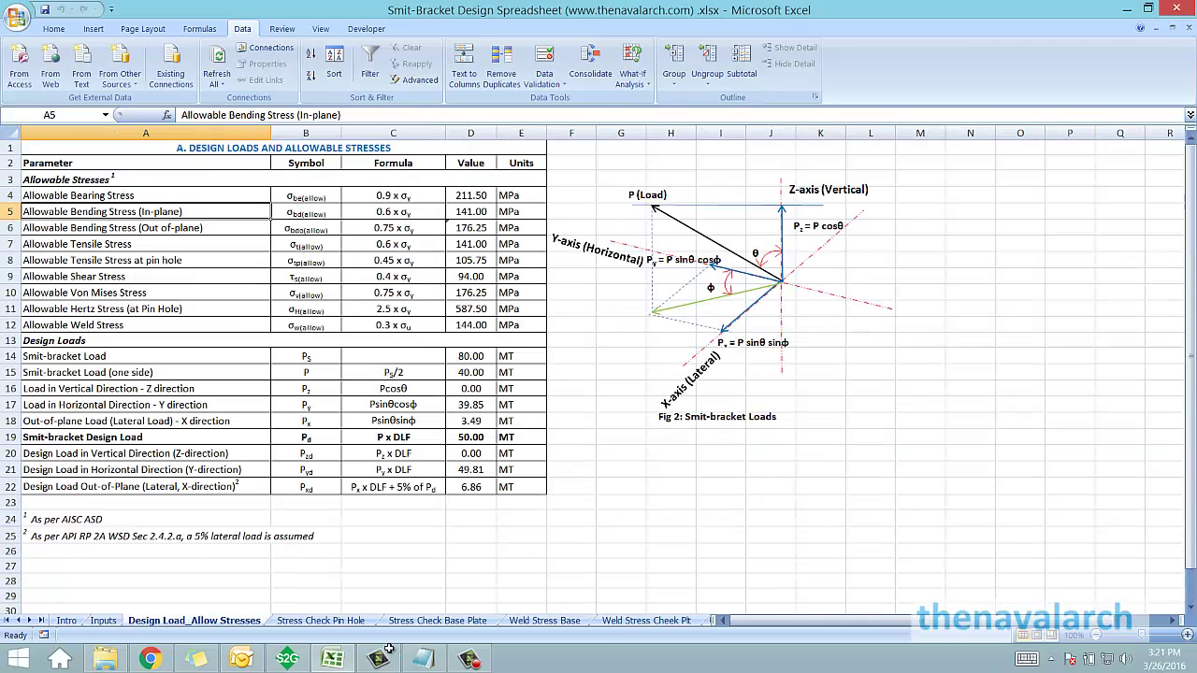
key("Up")
key("Up")
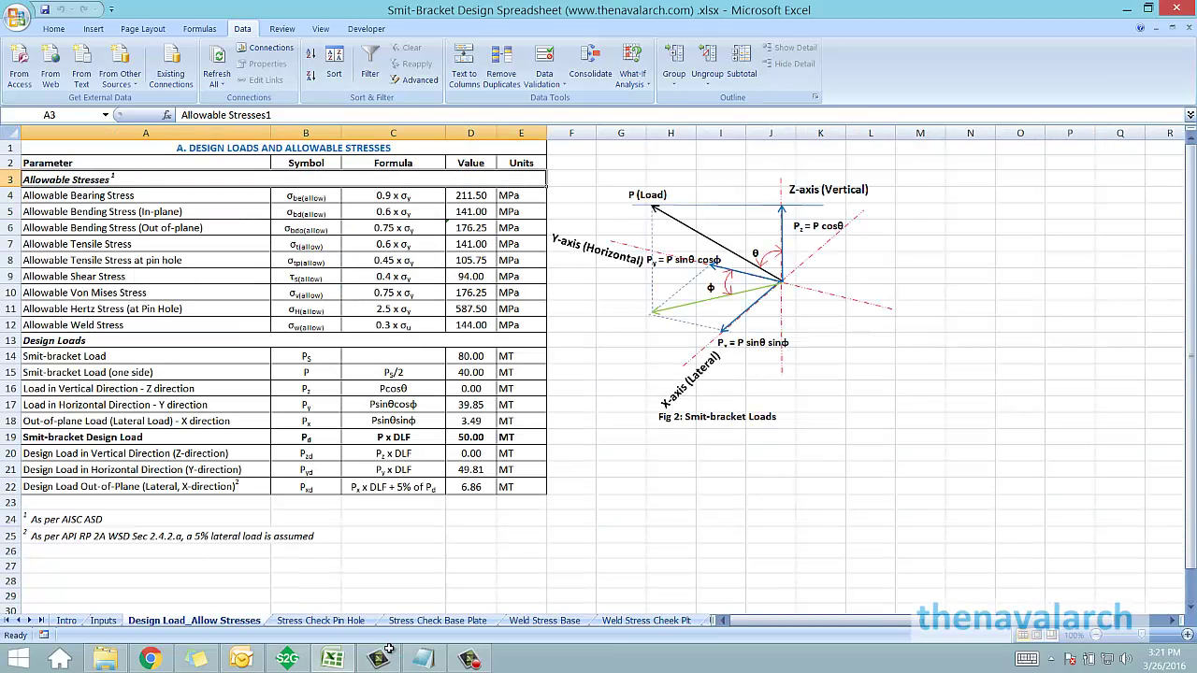
key("Up")
key("Up")
key("shift+Down")
key("shift+Down")
key("shift+Down")
key("shift+Down")
key("shift+Down")
key("shift+Down")
key("shift+Down")
key("shift+Down")
key("shift+Down")
key("shift+Down")
key("shift+Down")
key("shift+Down")
key("shift+Down")
key("shift+Down")
key("shift+Down")
key("shift+Down")
key("shift+Down")
key("shift+Down")
key("shift+Down")
key("shift+Down")
key("ctrl+Down")
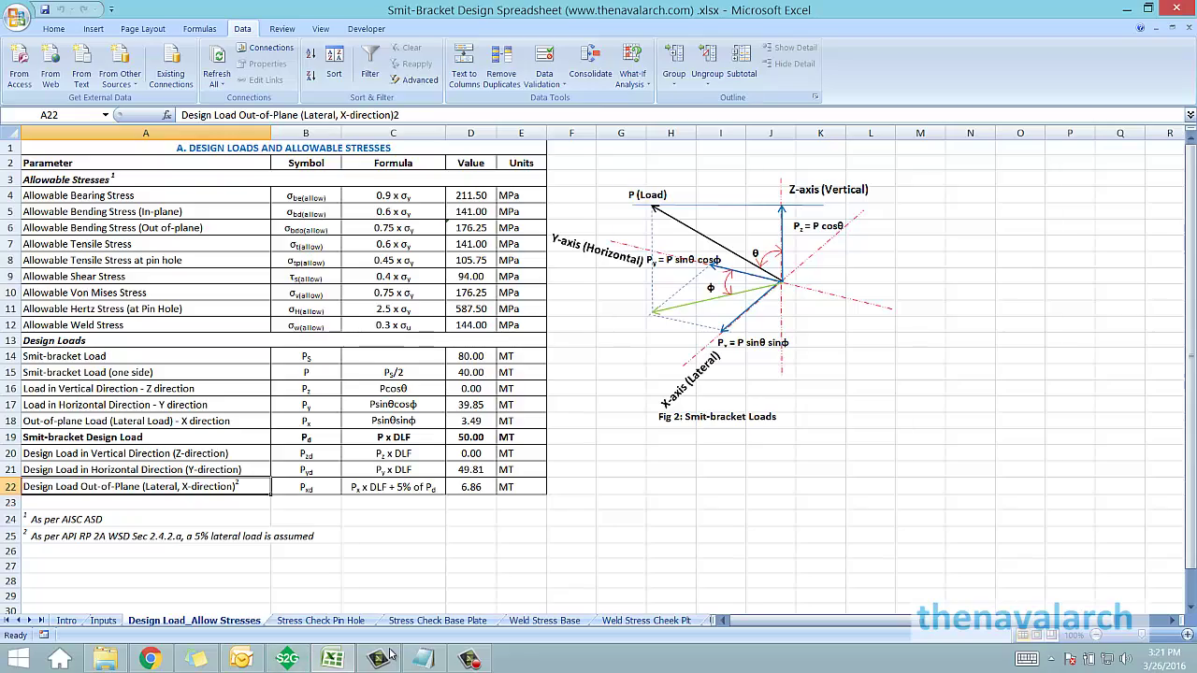
Examine the bearing, shear, tensile, Hertz and pin stress checks on the Stress Check Pin Hole sheet.
key("ctrl+Page_Down")
scroll(388, 649, "up", 9)
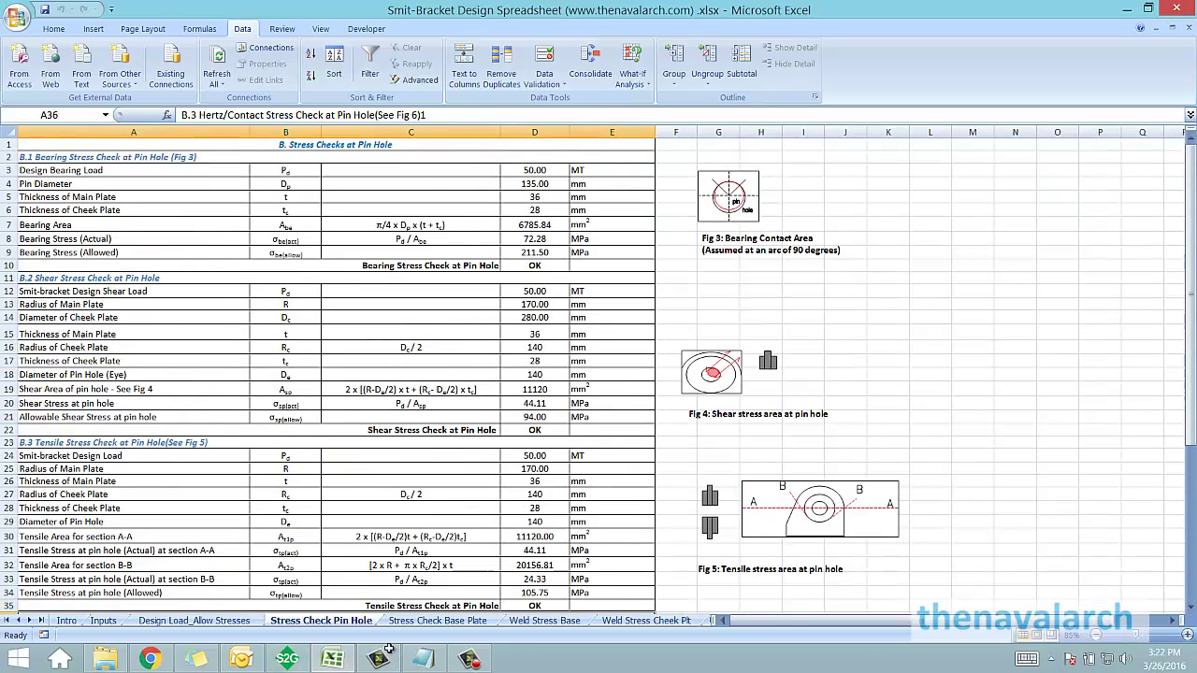
scroll(388, 649, "down", 6)
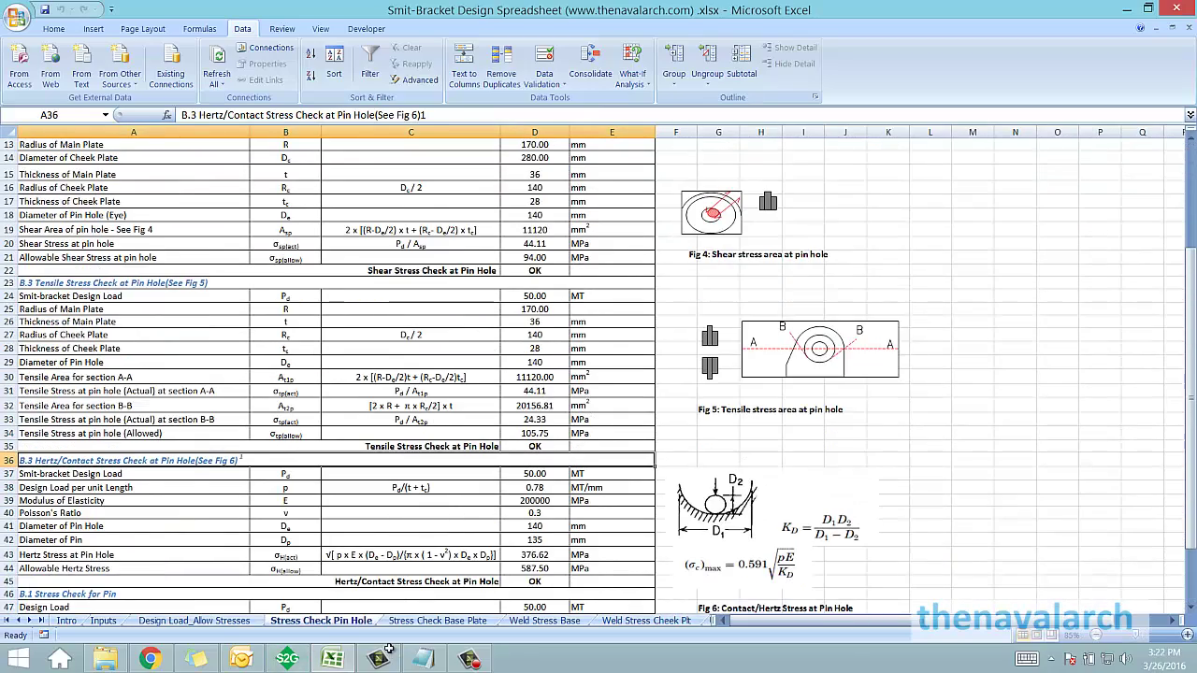
scroll(388, 649, "down", 2)
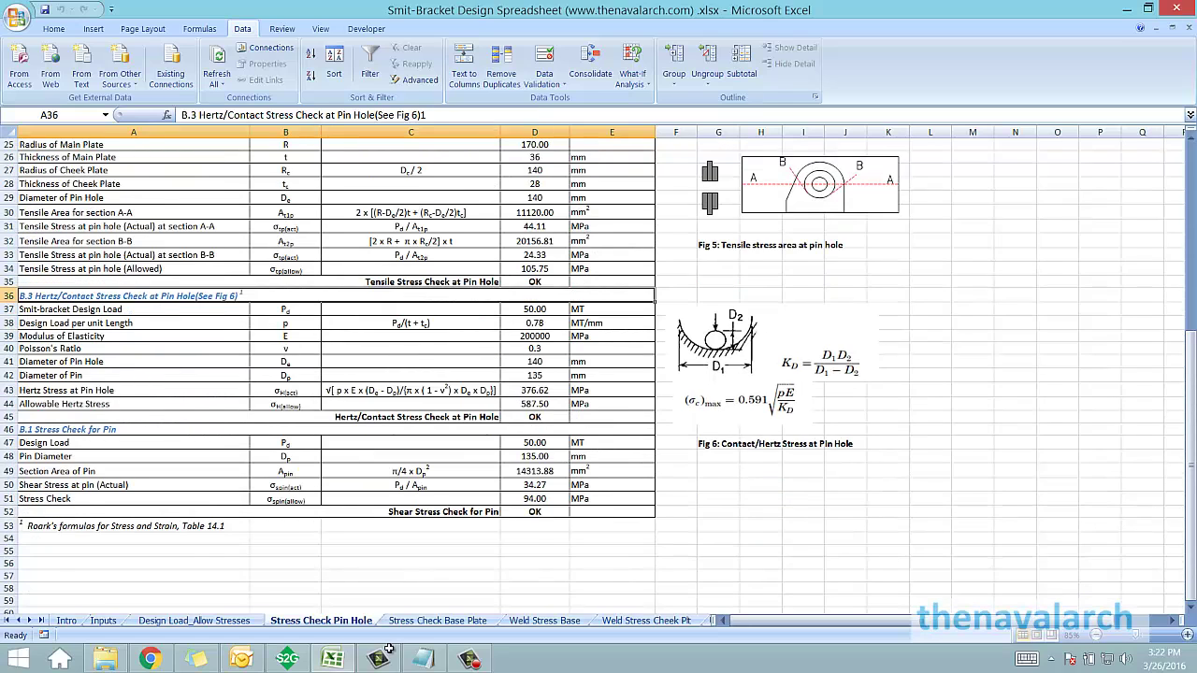
scroll(388, 648, "up", 2)
scroll(388, 649, "down", 3)
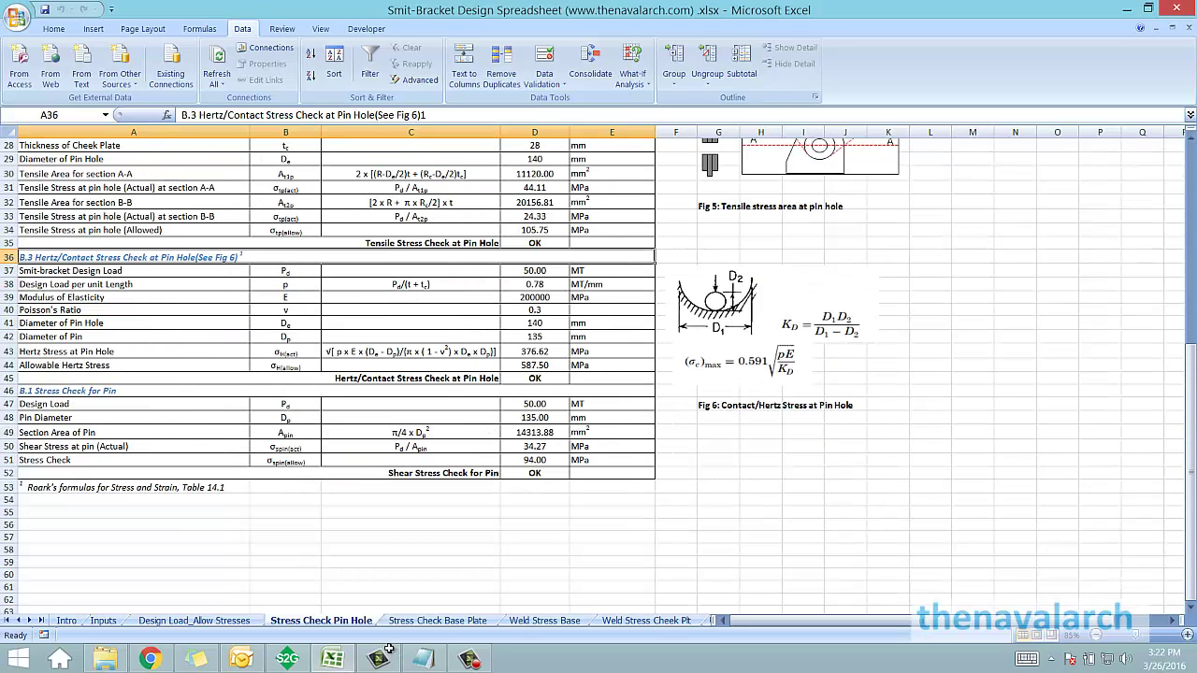
left_click(443, 473)
left_click(534, 473)
scroll(533, 473, "up", 9)
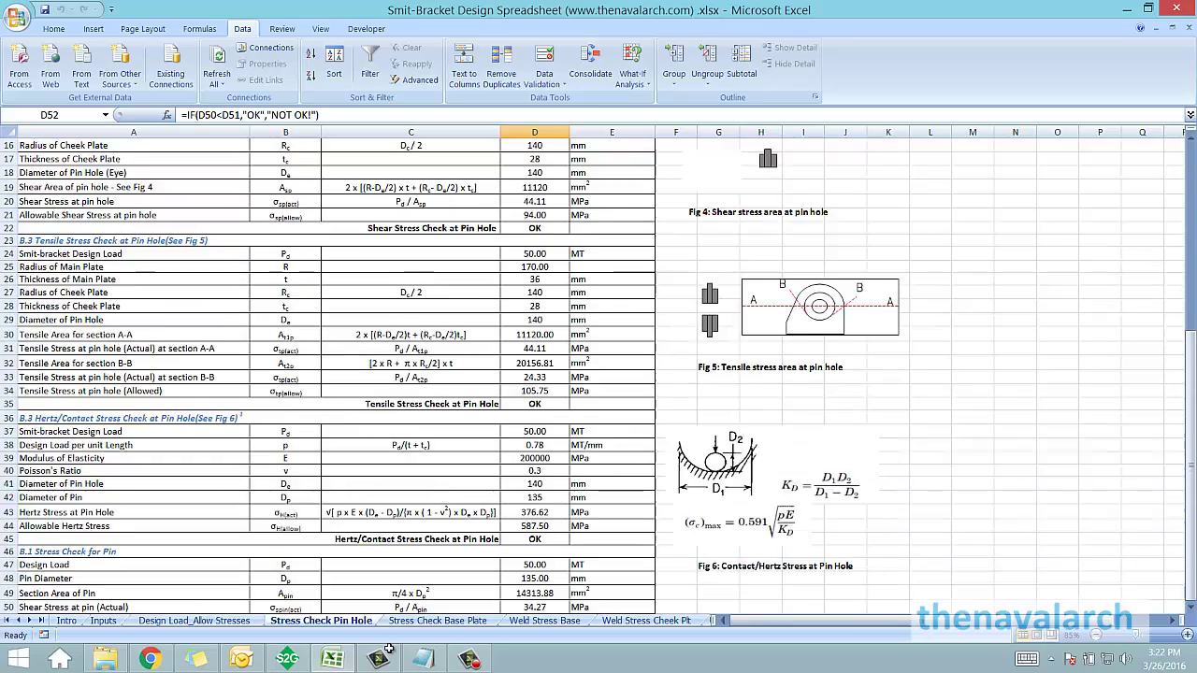
scroll(388, 649, "down", 5)
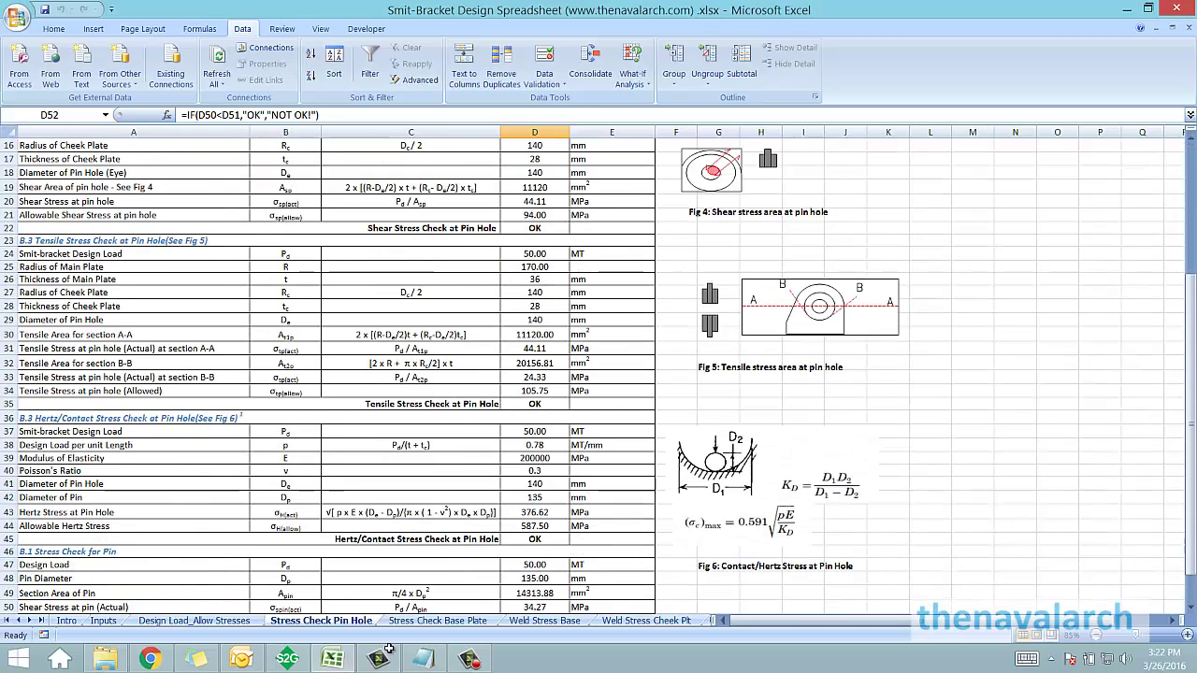
Examine the tensile, bending, shear, Von Mises and combined stress checks on the Stress Check Base Plate sheet.
key("ctrl+Page_Down")
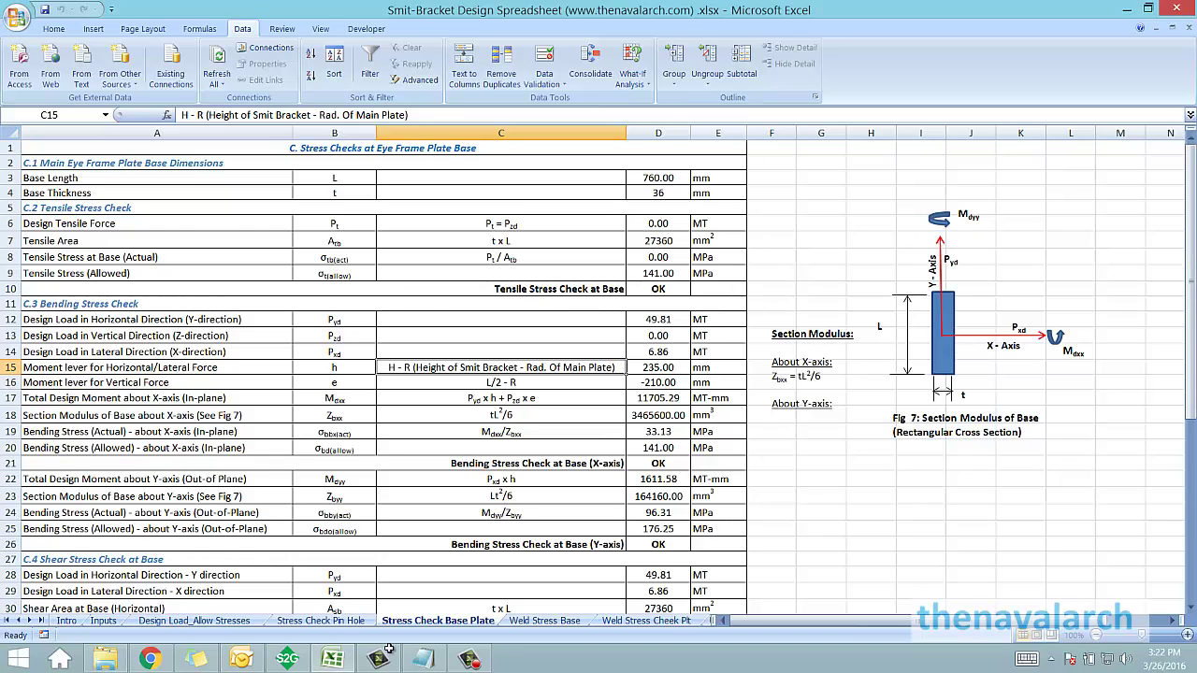
scroll(388, 648, "down", 2)
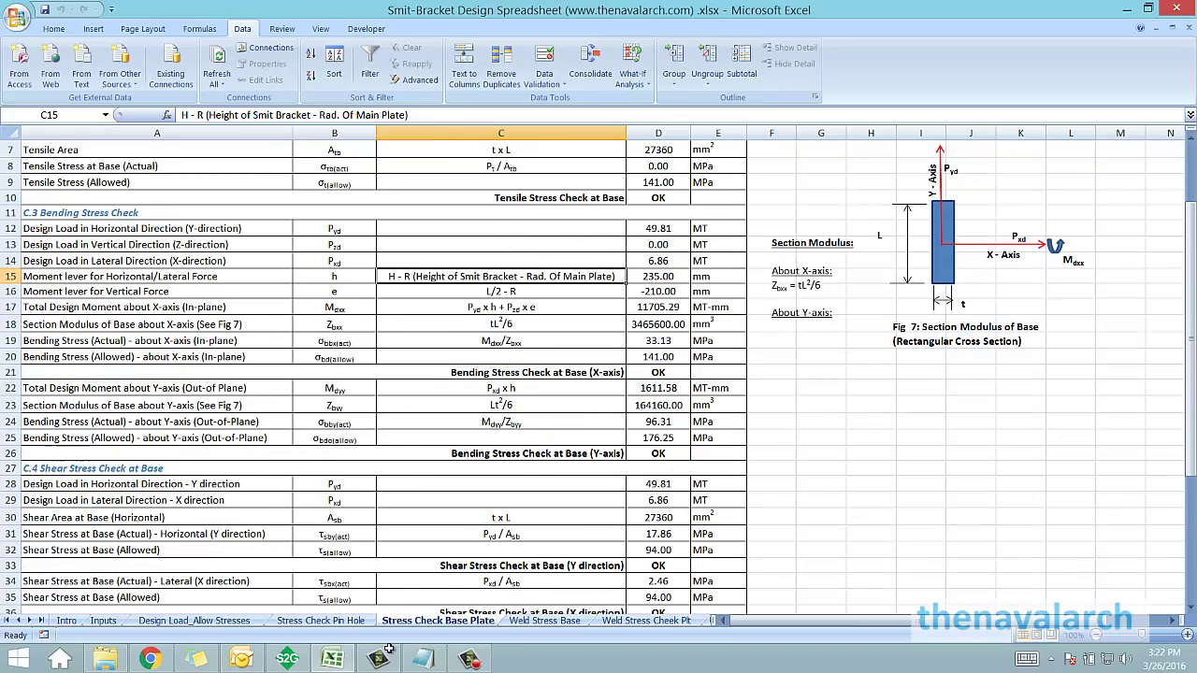
scroll(388, 649, "down", 5)
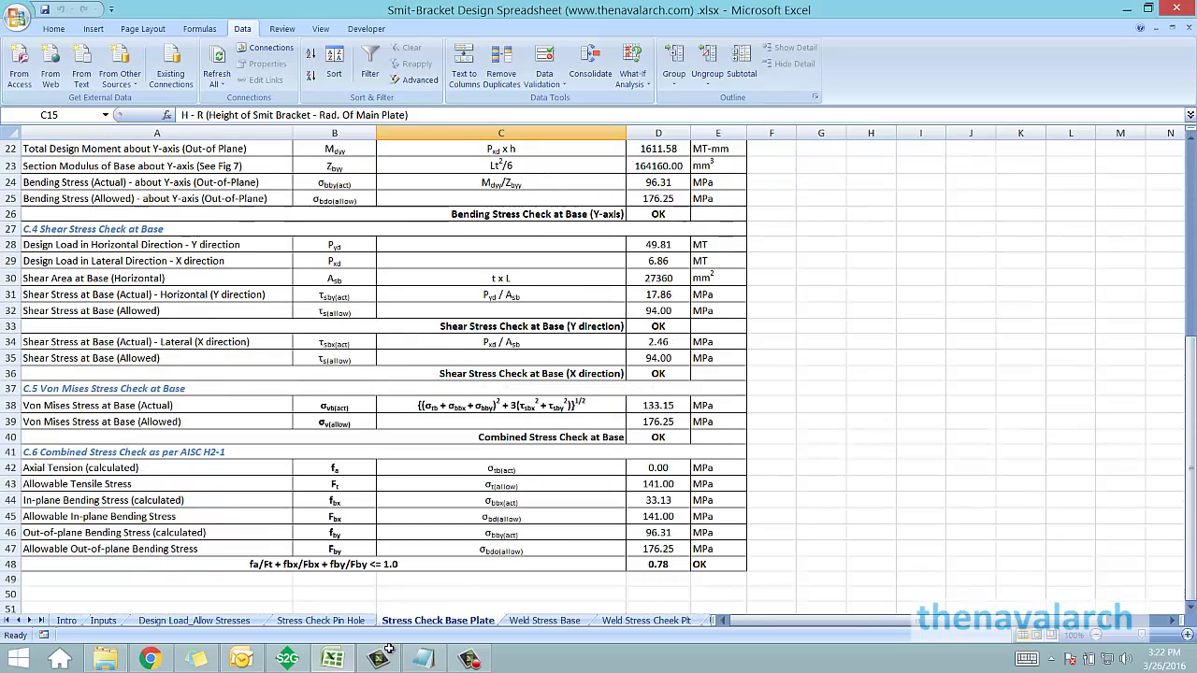
scroll(388, 649, "up", 3)
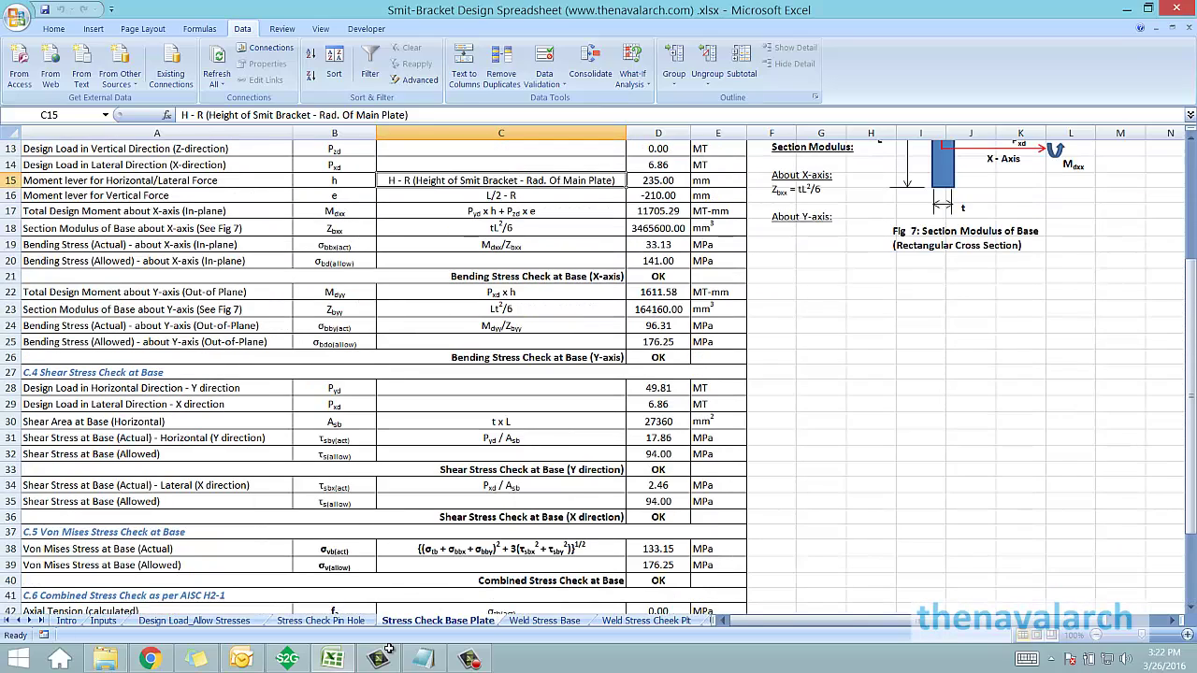
scroll(388, 649, "up", 4)
scroll(388, 649, "down", 6)
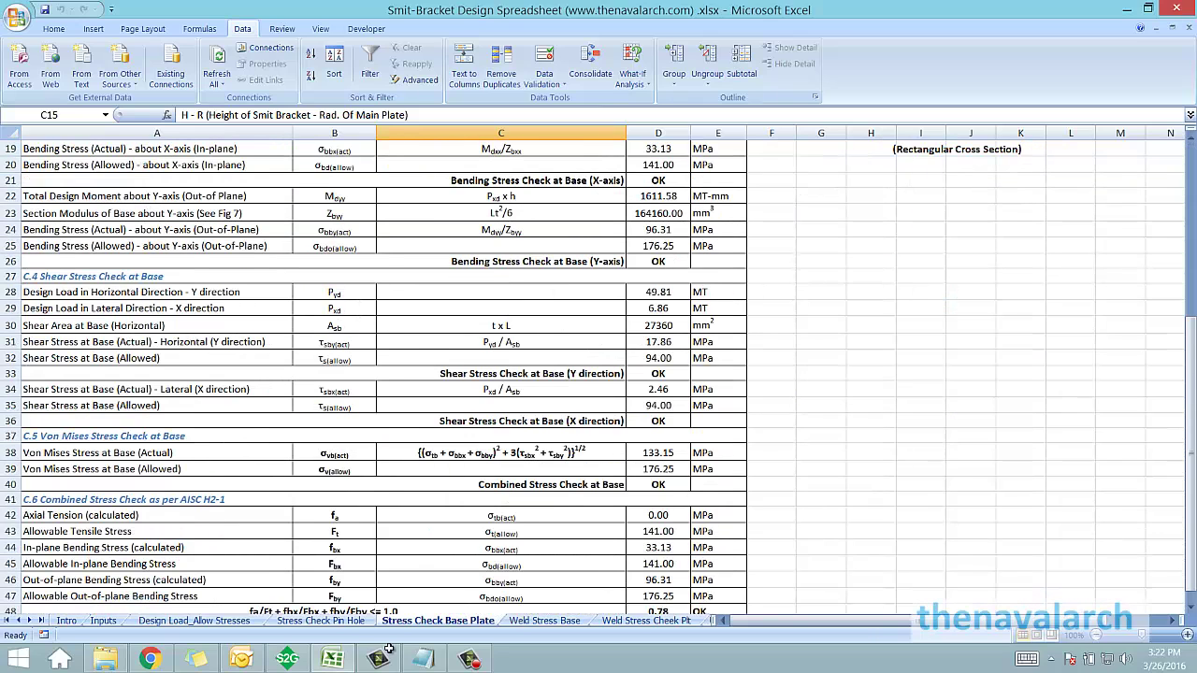
scroll(388, 649, "down", 4)
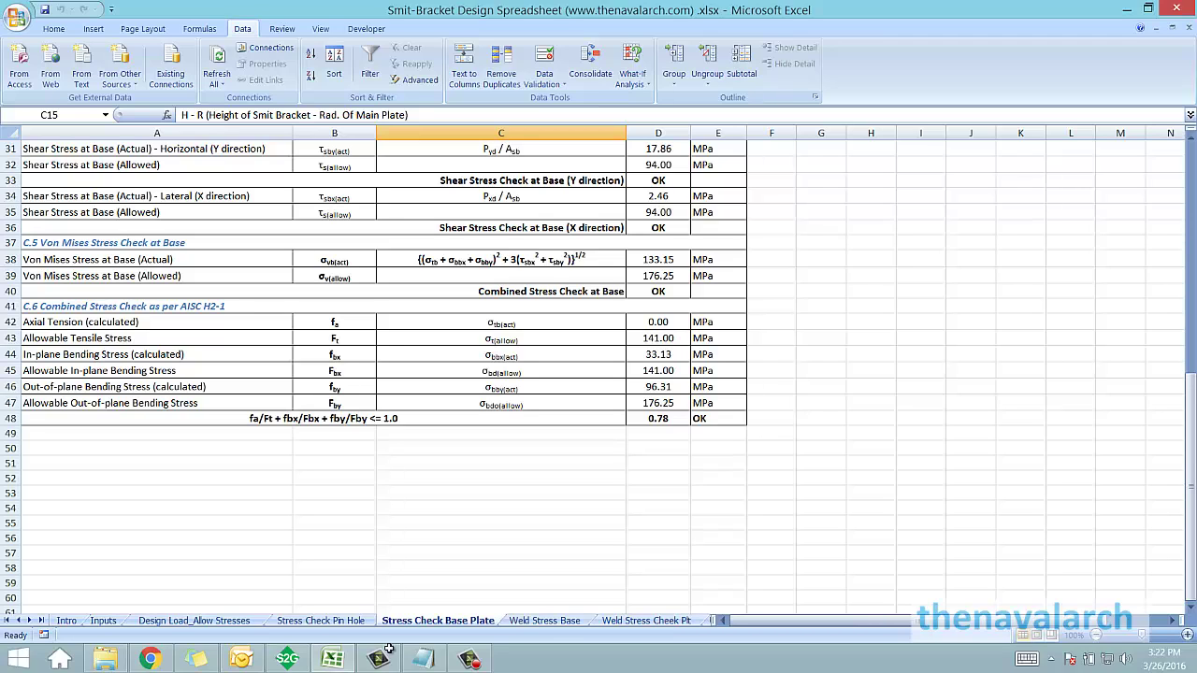
View the Weld Stress Base sheet and the cheek plate weld check on the Weld Stress Cheek Plt sheet.
key("ctrl+Page_Down")
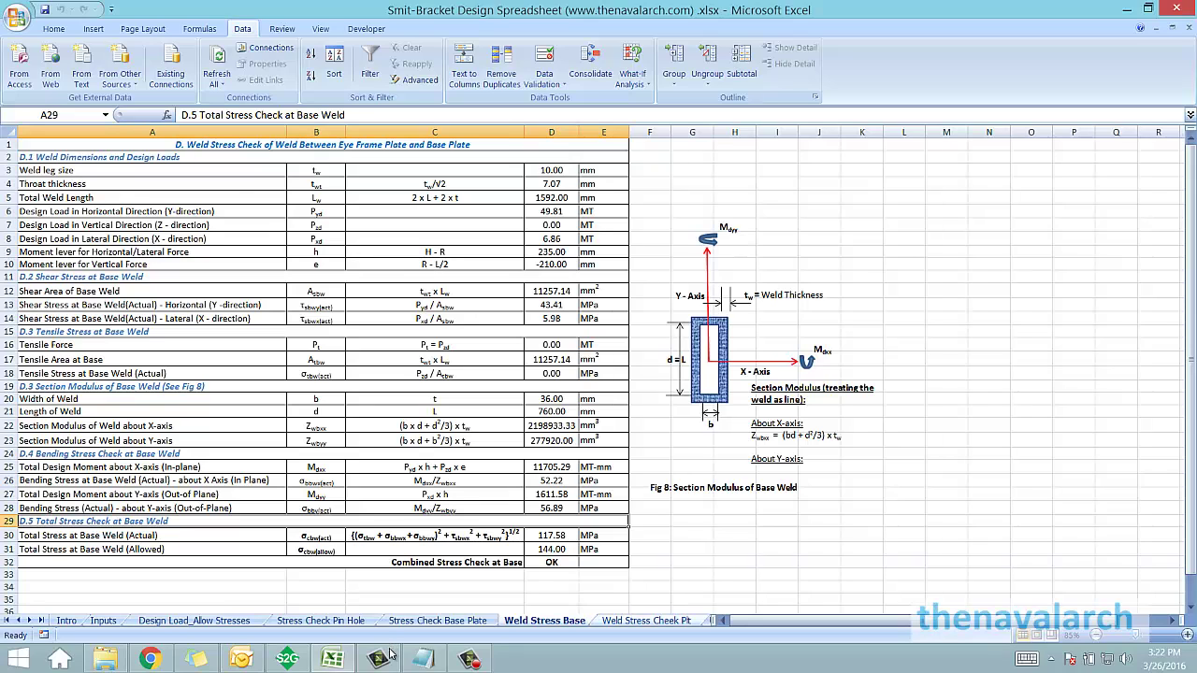
key("ctrl+Page_Down")
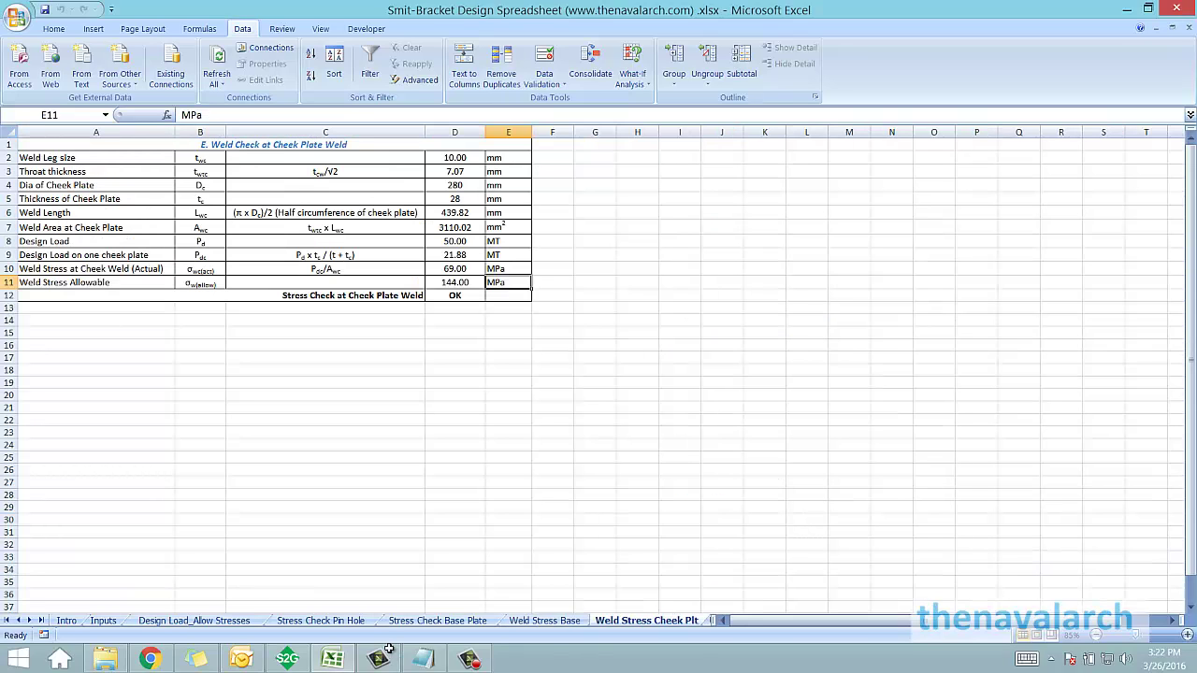
key("ctrl+Home")
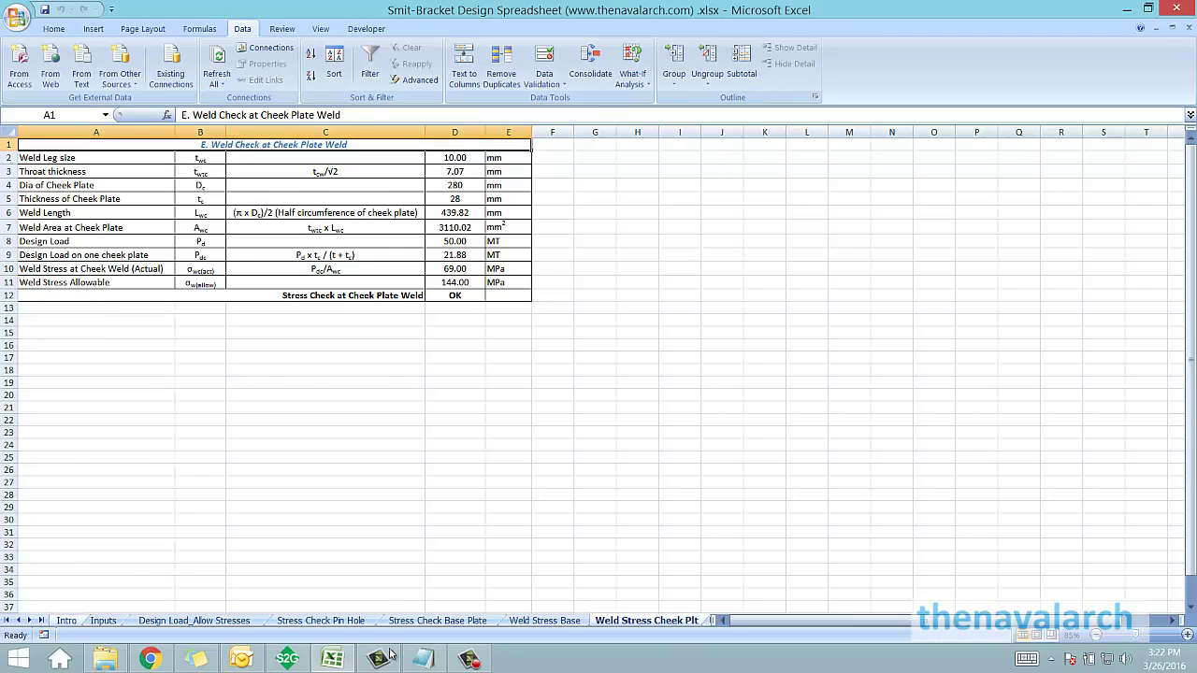
Return to the Intro sheet and select empty cell F27 in the References heading row.
key("ctrl+Page_Up")
key("ctrl+Page_Up")
key("ctrl+Page_Up")
key("ctrl+Page_Up")
key("ctrl+Page_Up")
key("ctrl+Page_Up")
key("ctrl+Home")
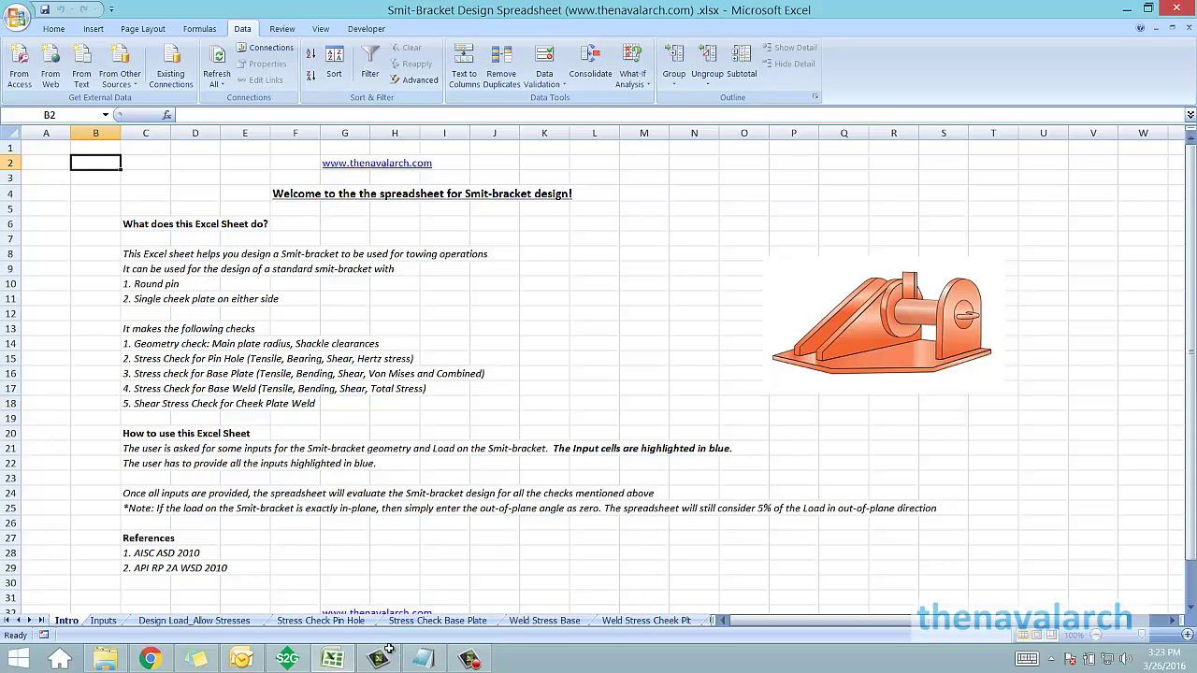
left_click(395, 523)
left_click(295, 537)
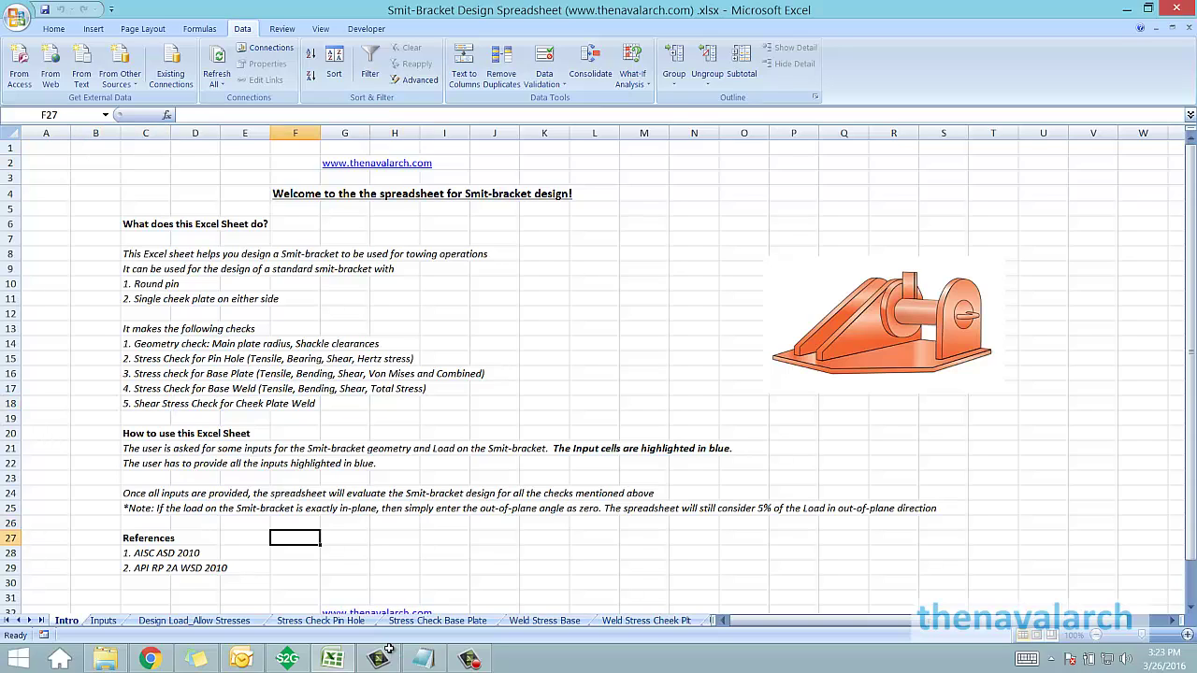
Revisit the calculation sheets in order, from the pin hole and base plate stress checks to the base and cheek plate welds.
key("ctrl+Page_Down")
key("ctrl+Page_Down")
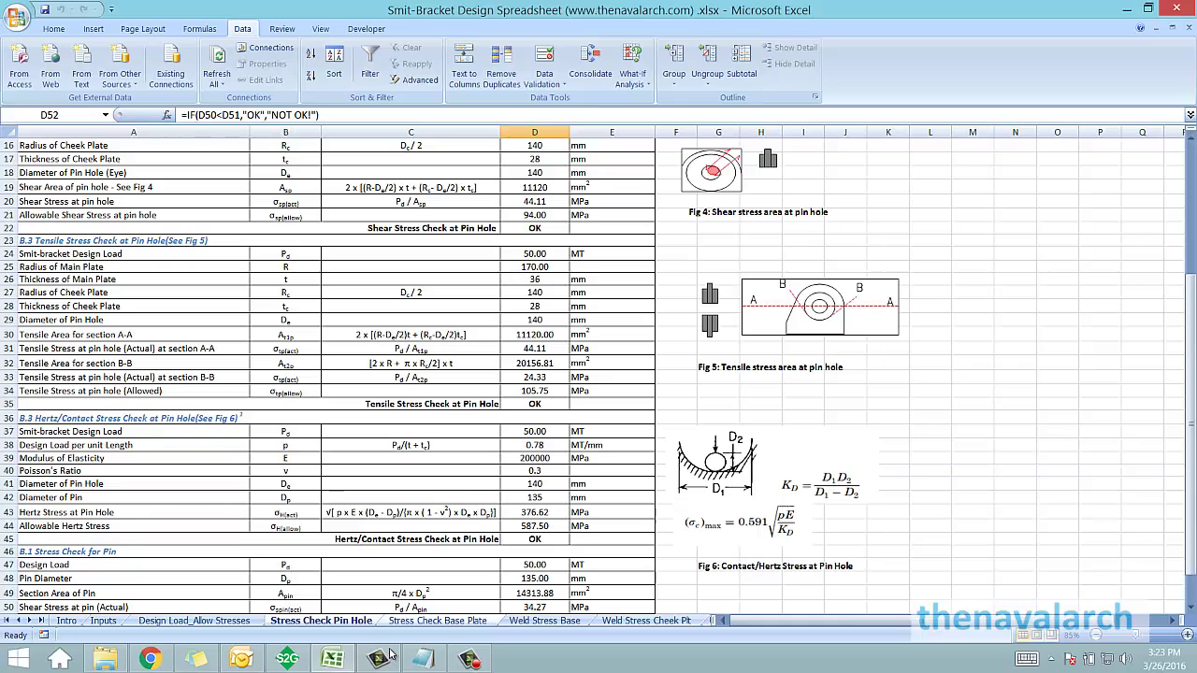
left_click(401, 621)
scroll(389, 648, "up", 10)
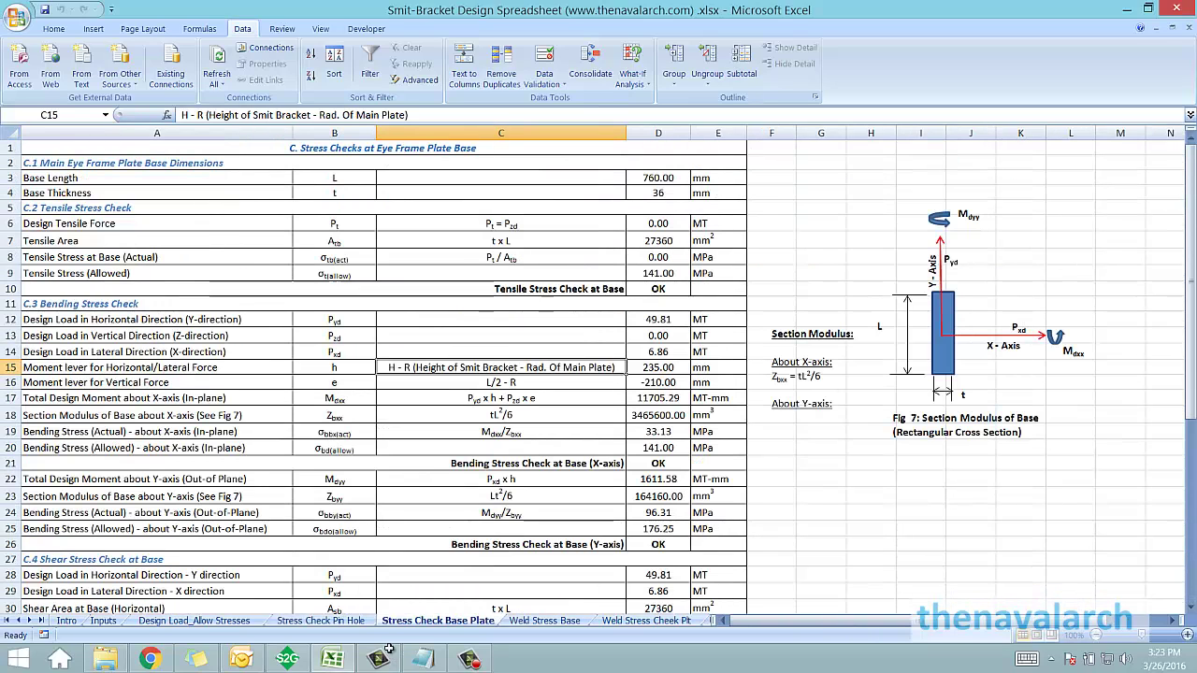
key("ctrl+Page_Down")
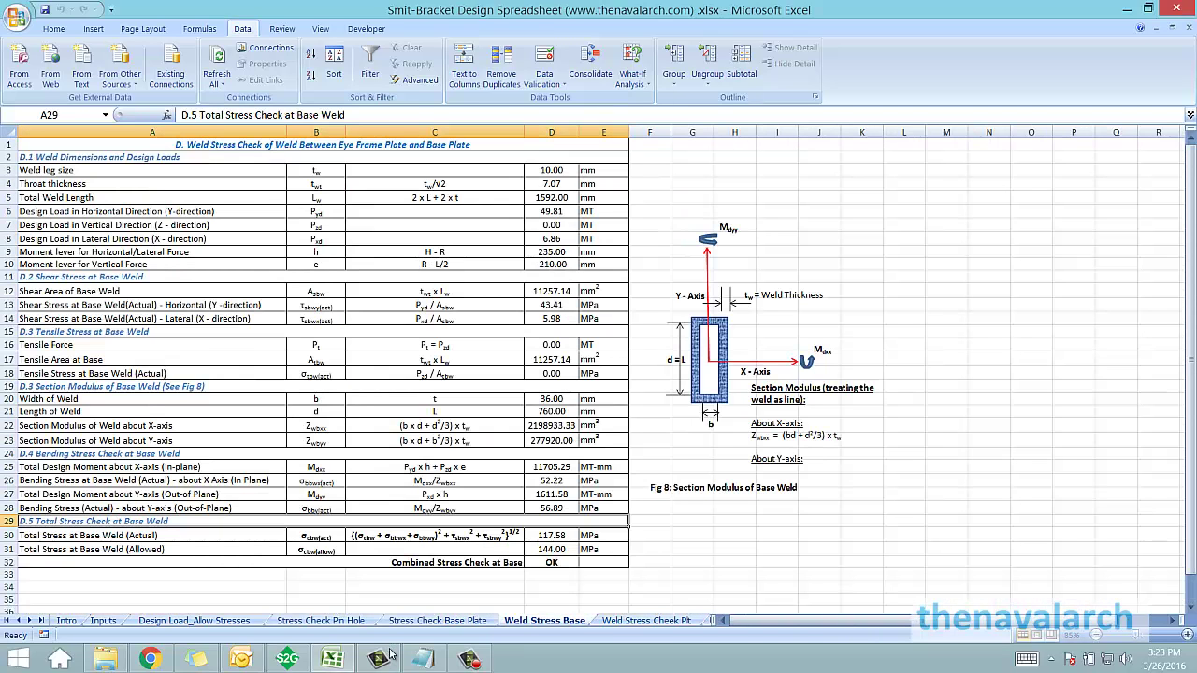
key("ctrl+Page_Down")
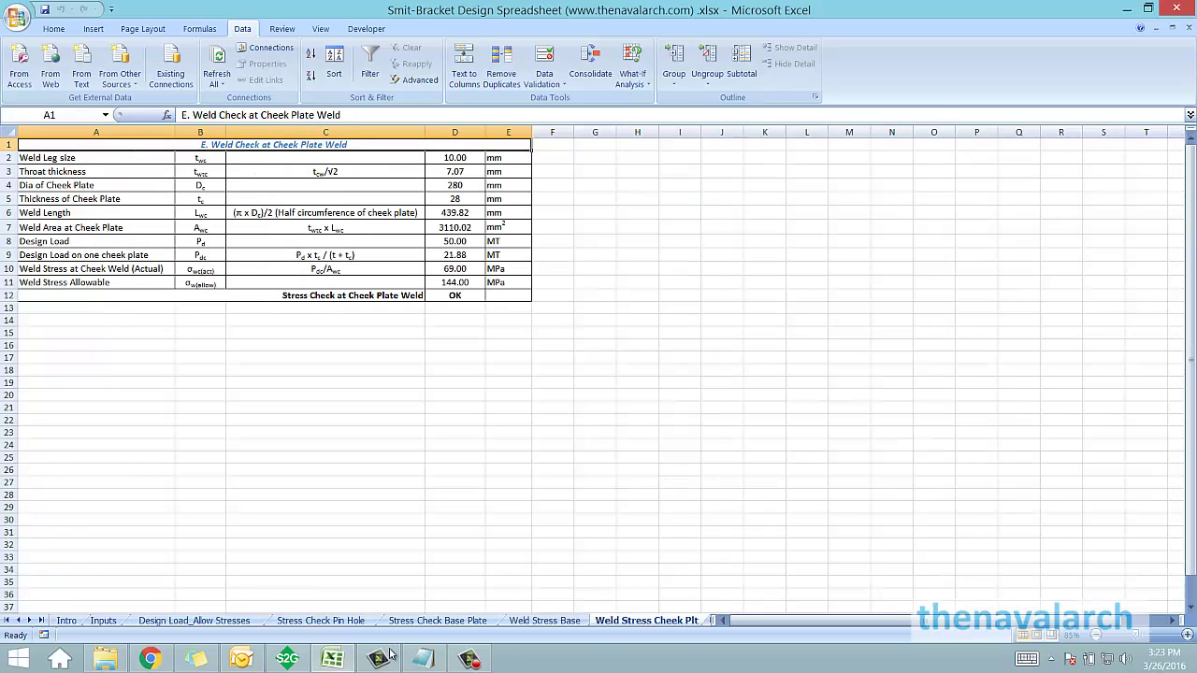
Go back to the Intro sheet and select empty cell C2.
key("ctrl+Page_Up")
key("ctrl+Page_Up")
key("ctrl+Page_Up")
key("ctrl+Page_Up")
key("ctrl+Page_Up")
key("ctrl+Page_Up")
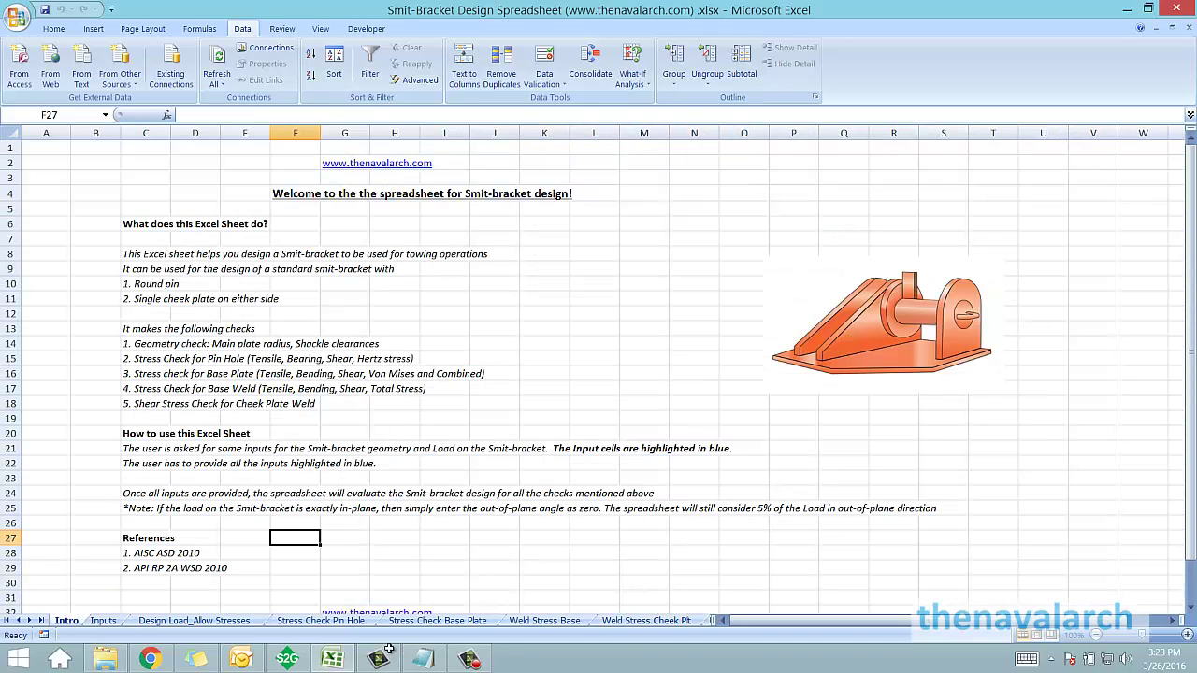
left_click(145, 163)
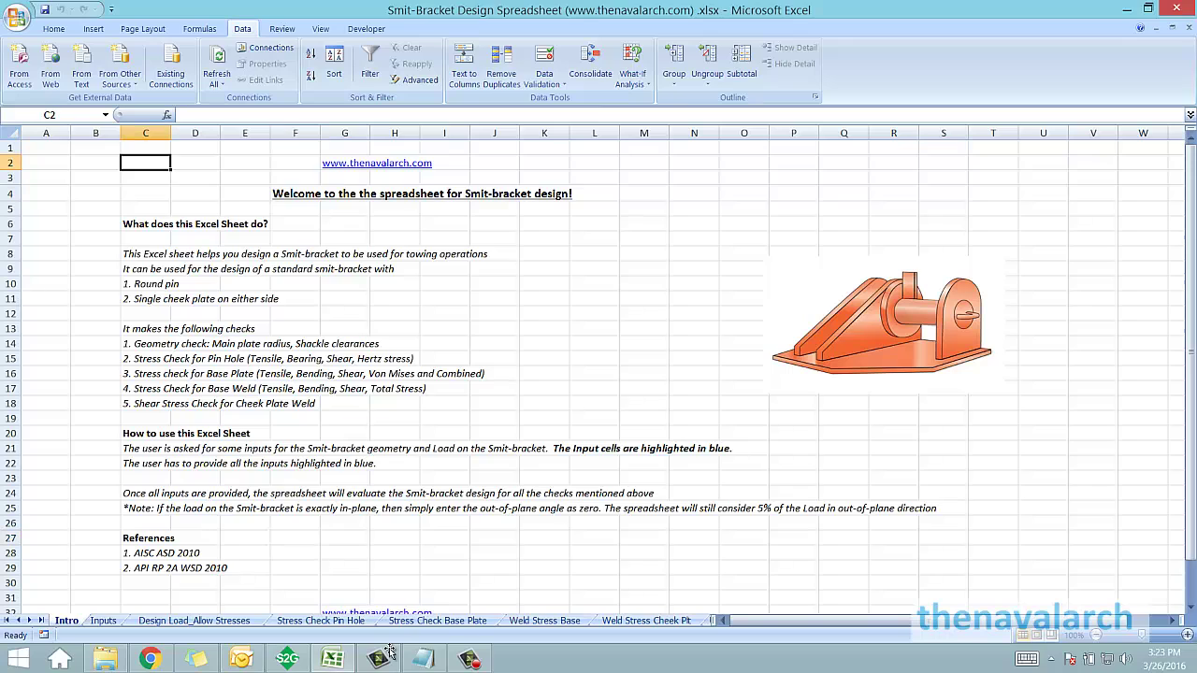